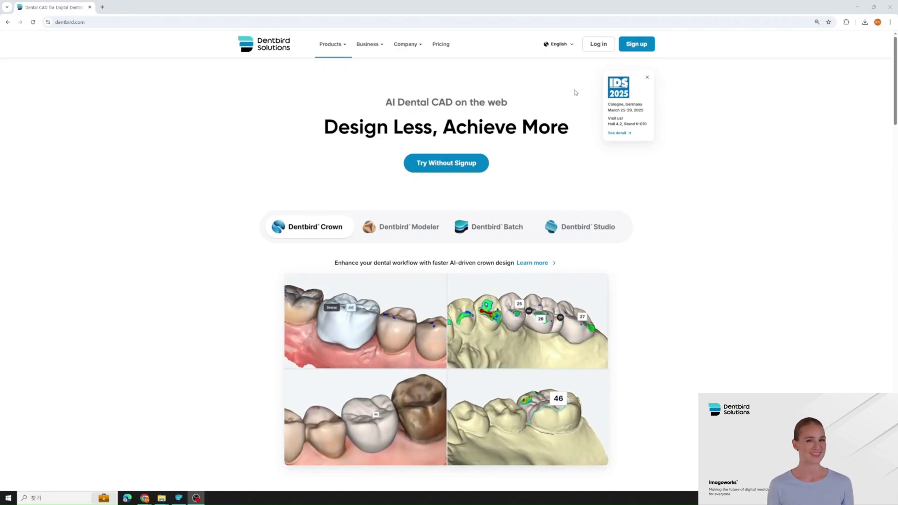
- Log in to Dentbird using the autofilled account e-mail and the account password
{"action": "left_click", "coordinate": [594, 49]}
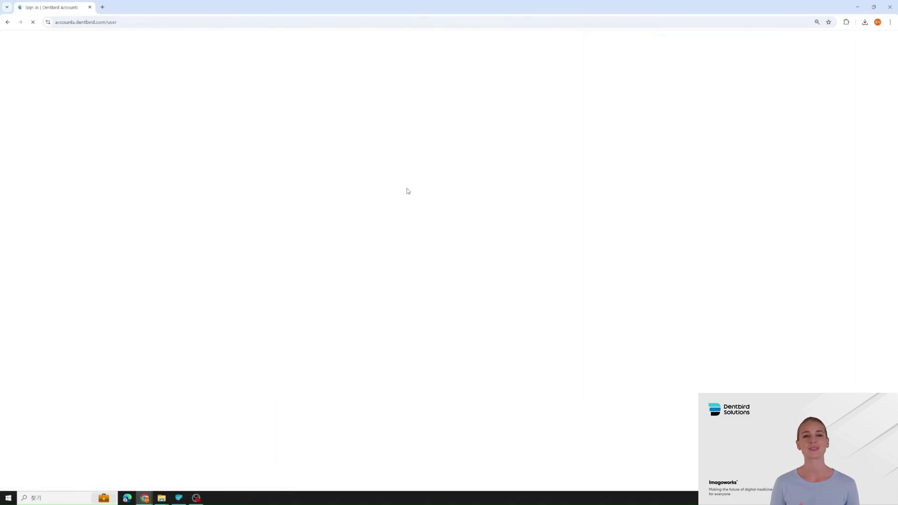
{"action": "left_click", "coordinate": [423, 126]}
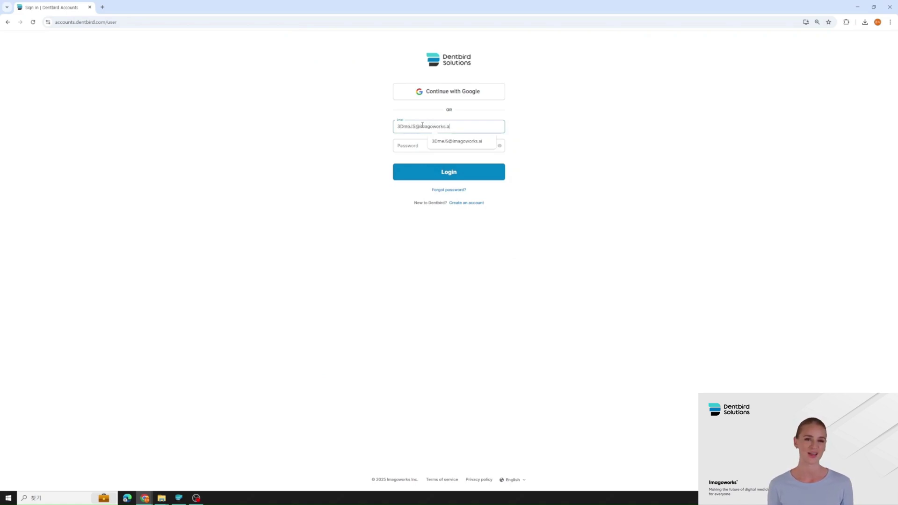
{"action": "key", "text": "Tab"}
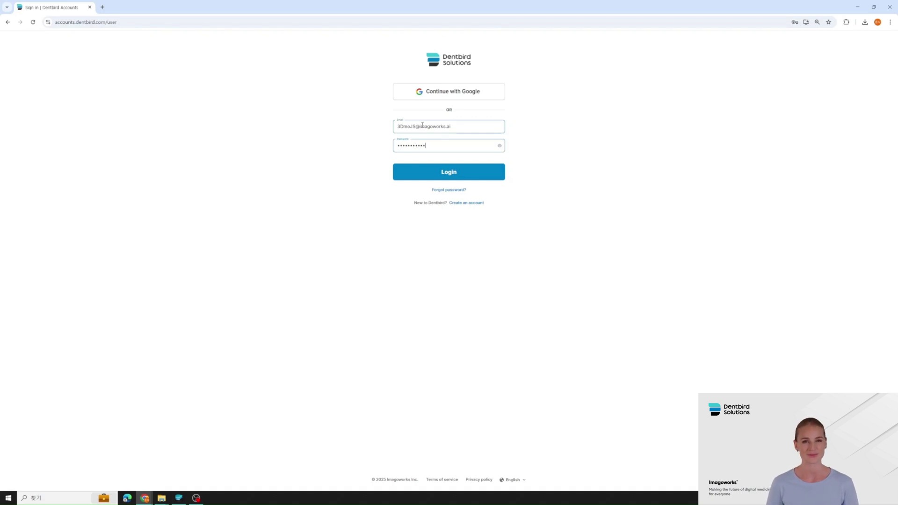
{"action": "key", "text": "Return"}
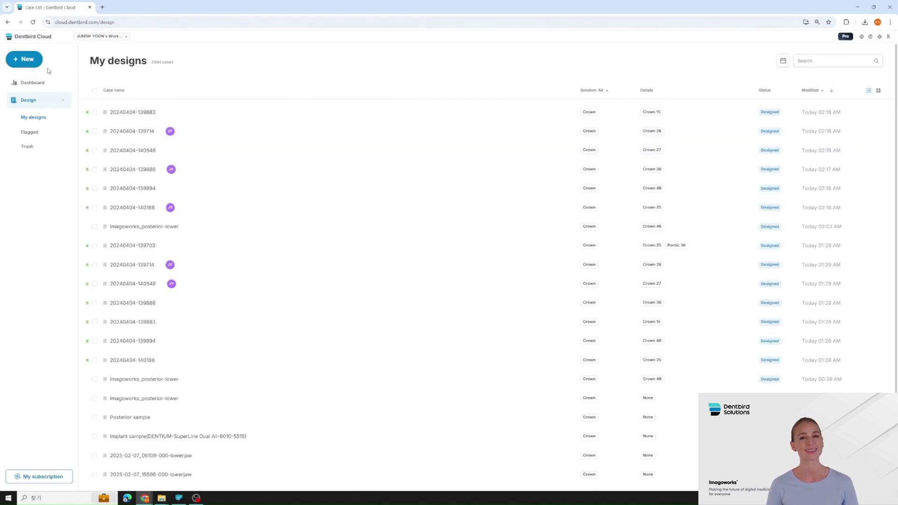
- Create a Dentbird Crown case from both upper and lower posterior .ply scans and start designing
{"action": "left_click", "coordinate": [34, 65]}
{"action": "left_click", "coordinate": [47, 88]}
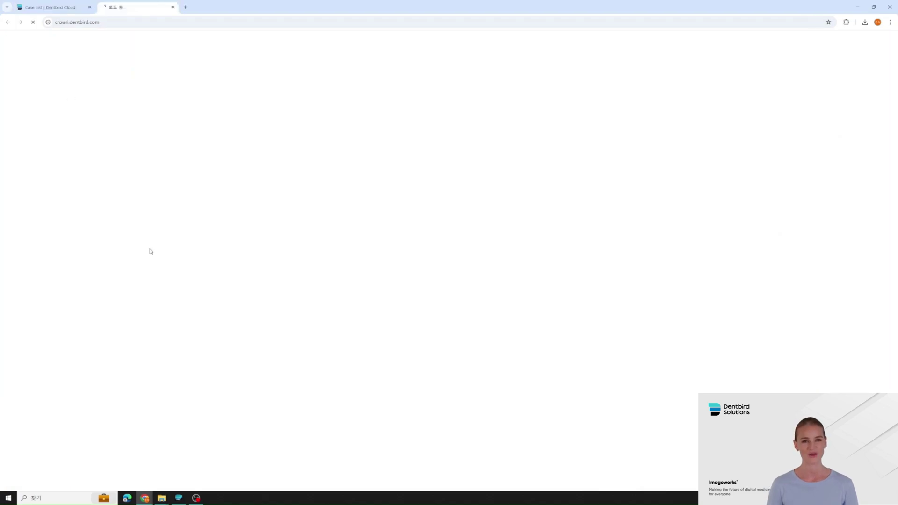
{"action": "key", "text": "alt+Tab"}
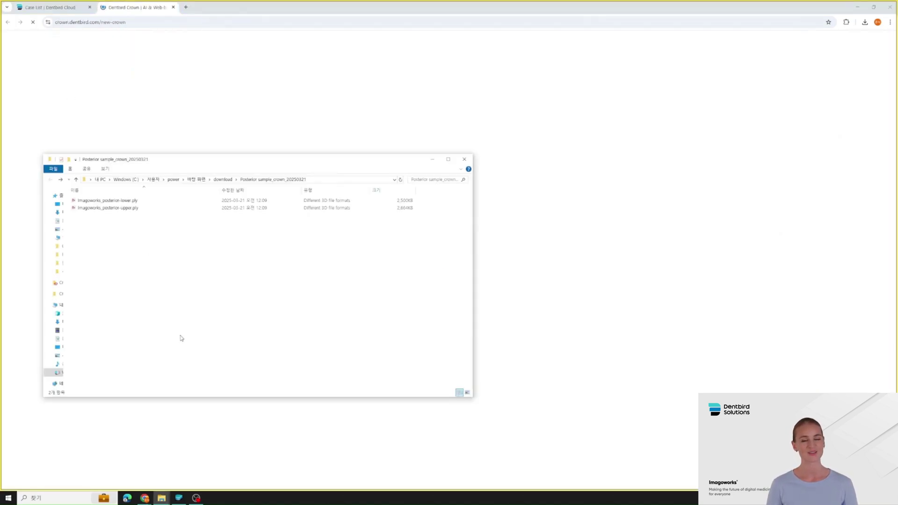
{"action": "left_click_drag", "start_coordinate": [166, 237], "coordinate": [537, 229]}
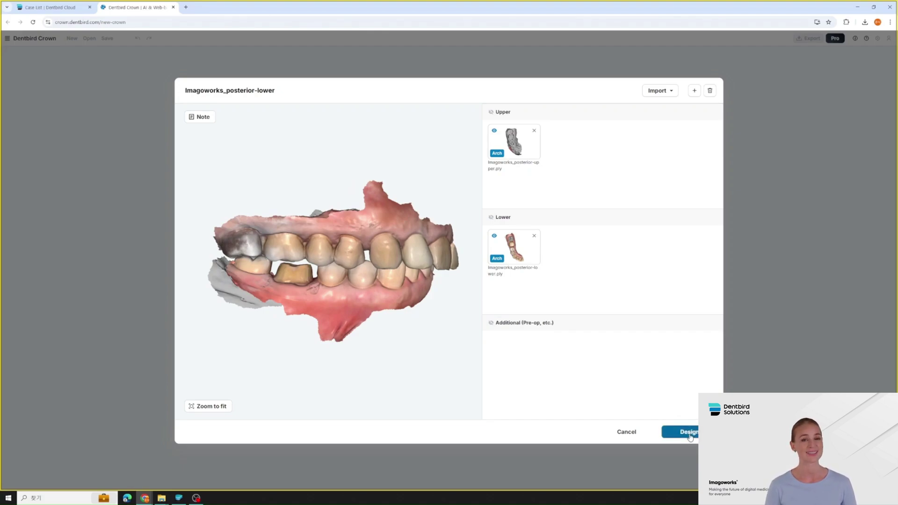
{"action": "left_click", "coordinate": [688, 435]}
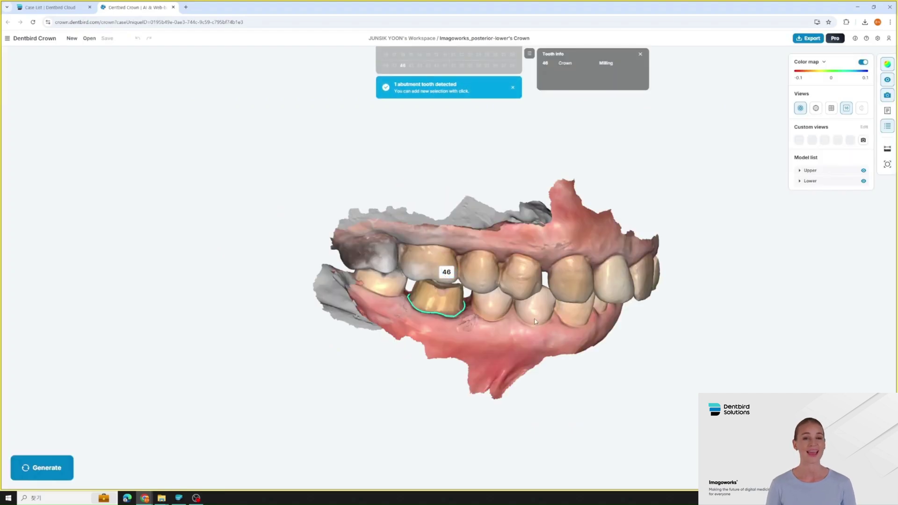
- Zoom into the lower arch and select abutment tooth 46 for margin-line editing
{"action": "scroll", "coordinate": [501, 321], "scroll_direction": "up", "scroll_amount": 5}
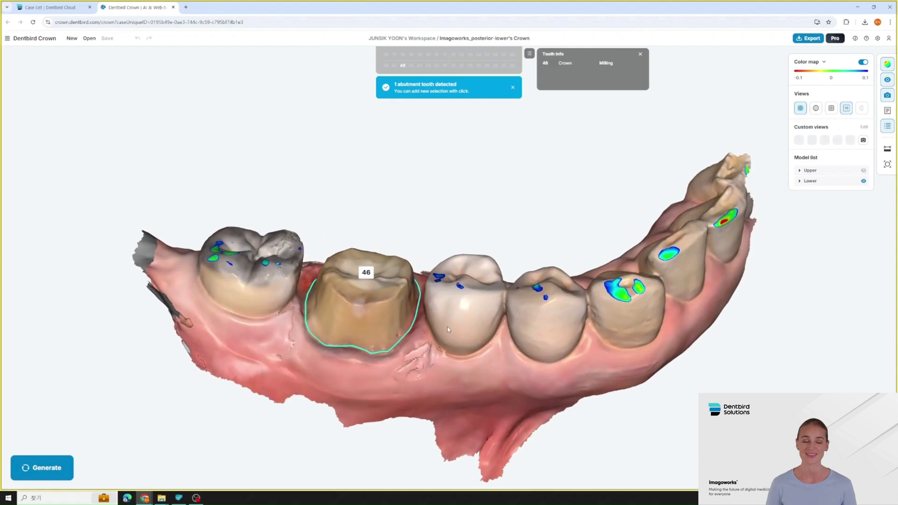
{"action": "left_click", "coordinate": [416, 344]}
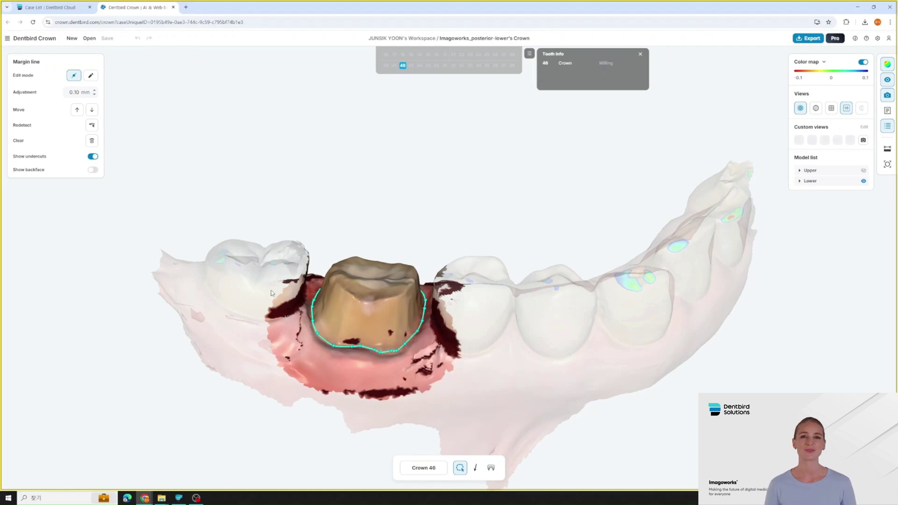
- Adjust a margin-line point on tooth 46 and switch to pen mode
{"action": "scroll", "coordinate": [315, 336], "scroll_direction": "up", "scroll_amount": 5}
{"action": "left_click_drag", "start_coordinate": [314, 335], "coordinate": [318, 329]}
{"action": "left_click", "coordinate": [91, 77]}
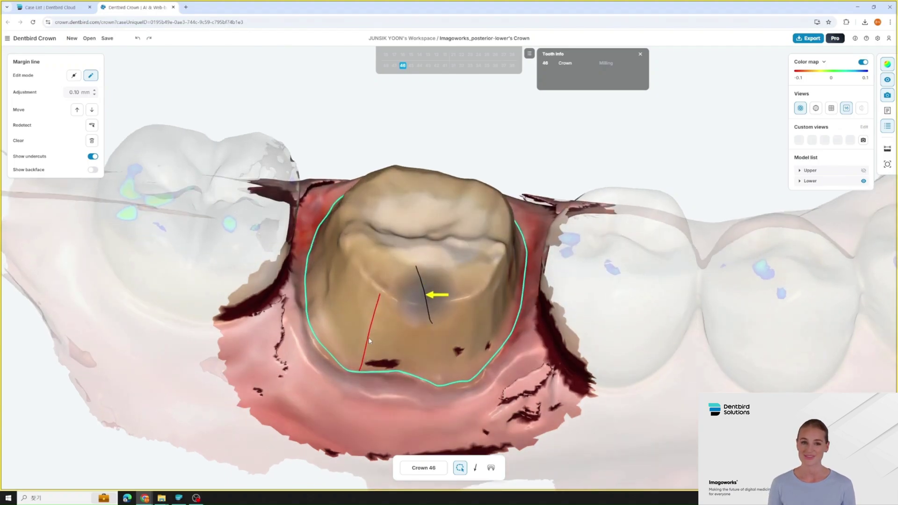
- Set the crown's insertion direction and show inner parameters (Milling, Zirconia, 0.030 mm cement gap)
{"action": "left_click", "coordinate": [475, 466]}
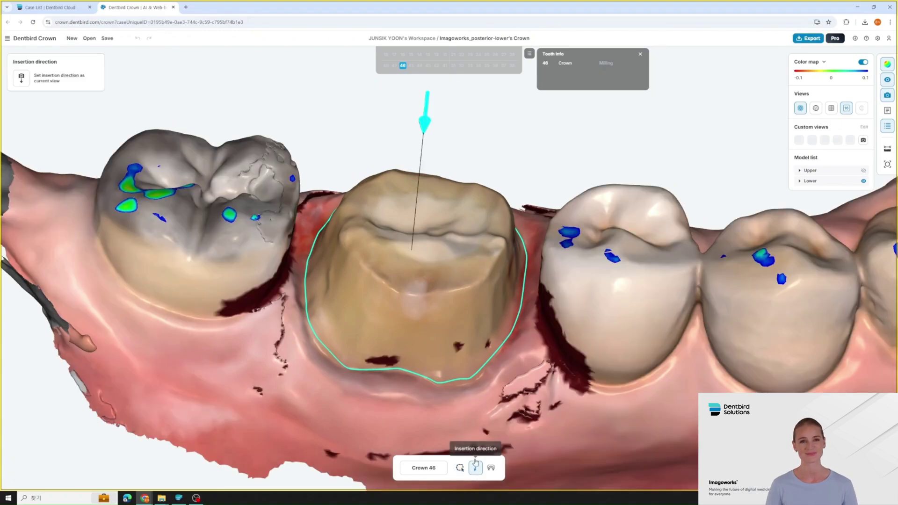
{"action": "left_click_drag", "start_coordinate": [549, 323], "coordinate": [535, 336]}
{"action": "left_click", "coordinate": [492, 466]}
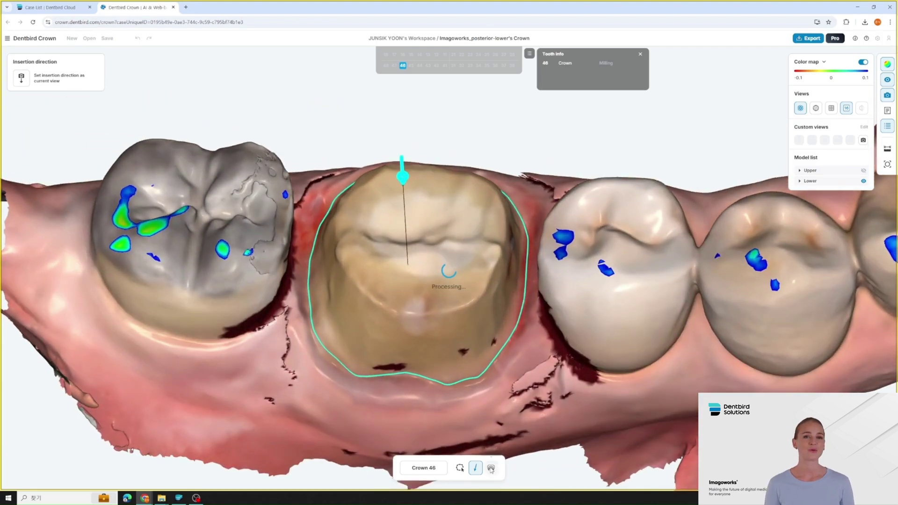
{"action": "left_click_drag", "start_coordinate": [543, 324], "coordinate": [532, 379]}
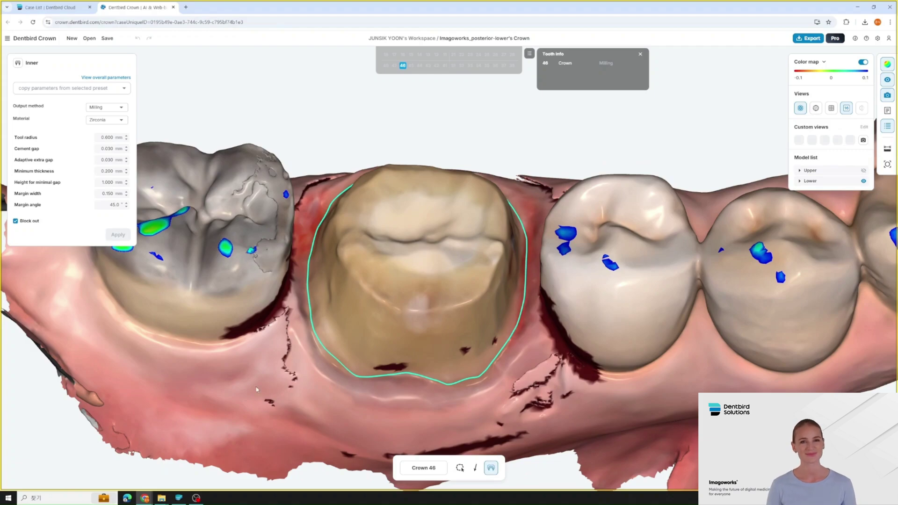
- Hide inner parameters and review the Milling (Zirconia) design-parameter preset in Preference
{"action": "left_click", "coordinate": [491, 467]}
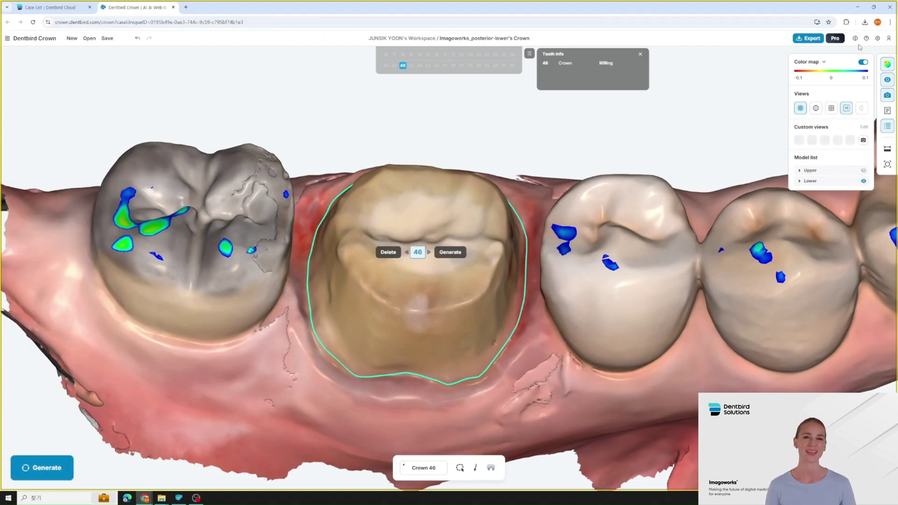
{"action": "left_click", "coordinate": [875, 39]}
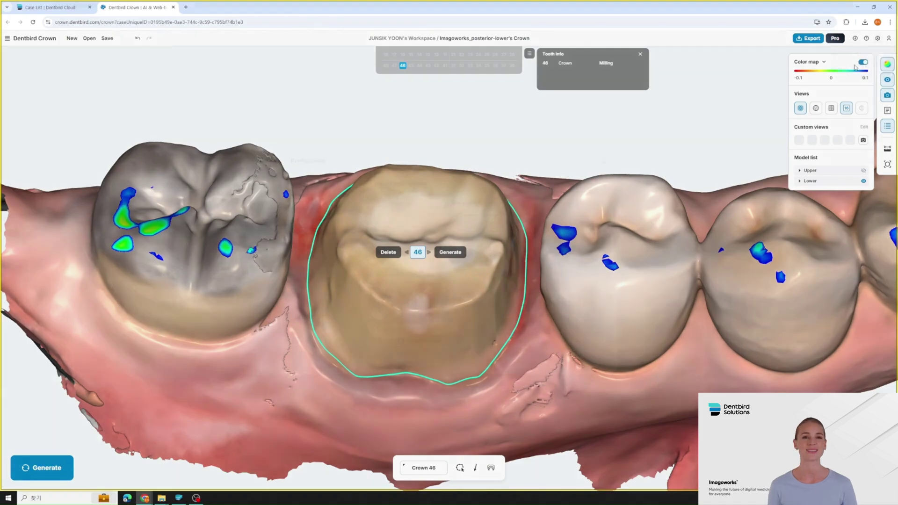
{"action": "left_click", "coordinate": [327, 232]}
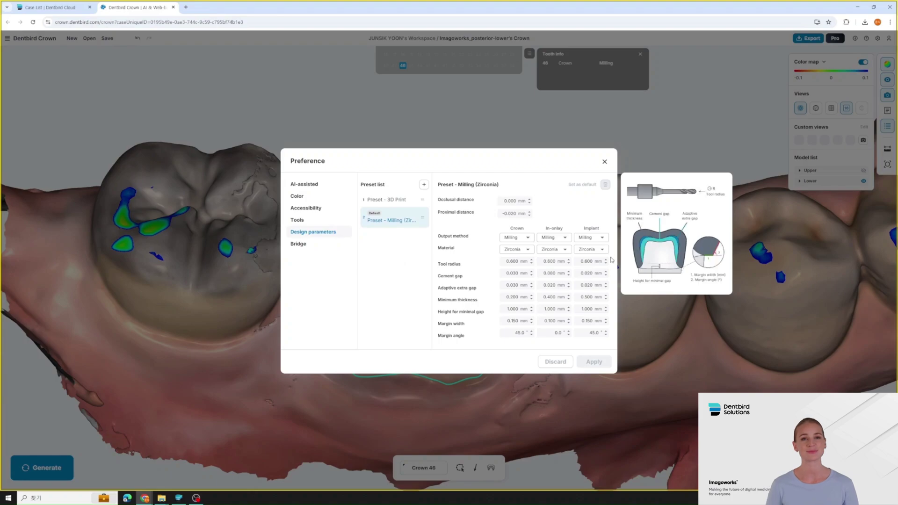
{"action": "mouse_move", "coordinate": [596, 263]}
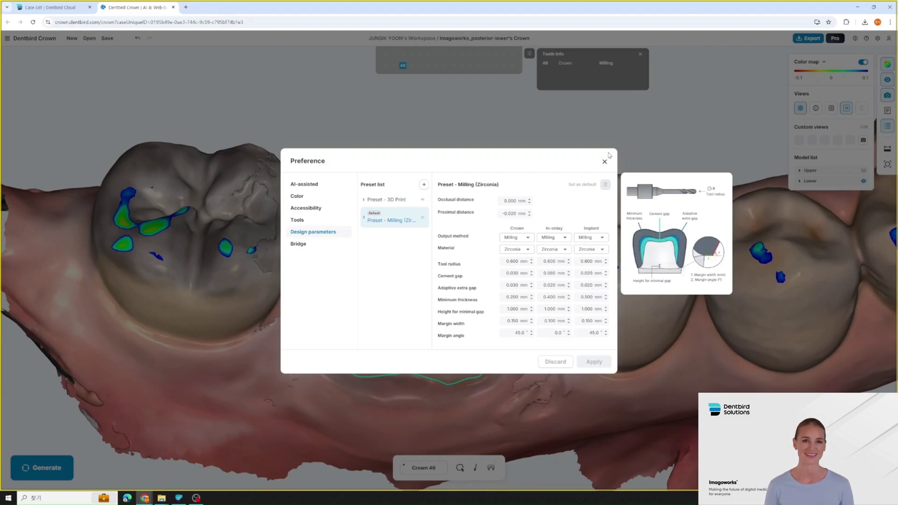
{"action": "left_click", "coordinate": [605, 162]}
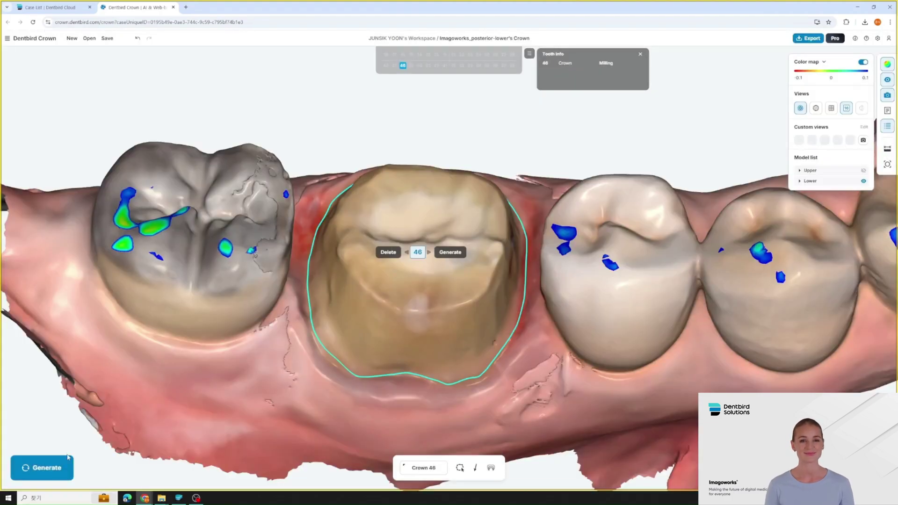
- Generate the AI crown for tooth 46, inspect it from occlusal and buccal views, then export
{"action": "left_click", "coordinate": [69, 458]}
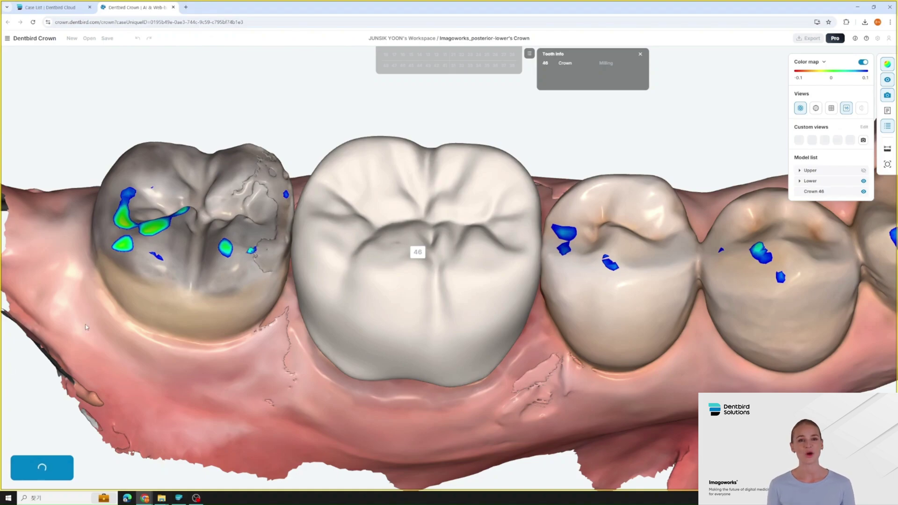
{"action": "left_click_drag", "start_coordinate": [200, 422], "coordinate": [430, 276]}
{"action": "scroll", "coordinate": [376, 290], "scroll_direction": "up", "scroll_amount": 2}
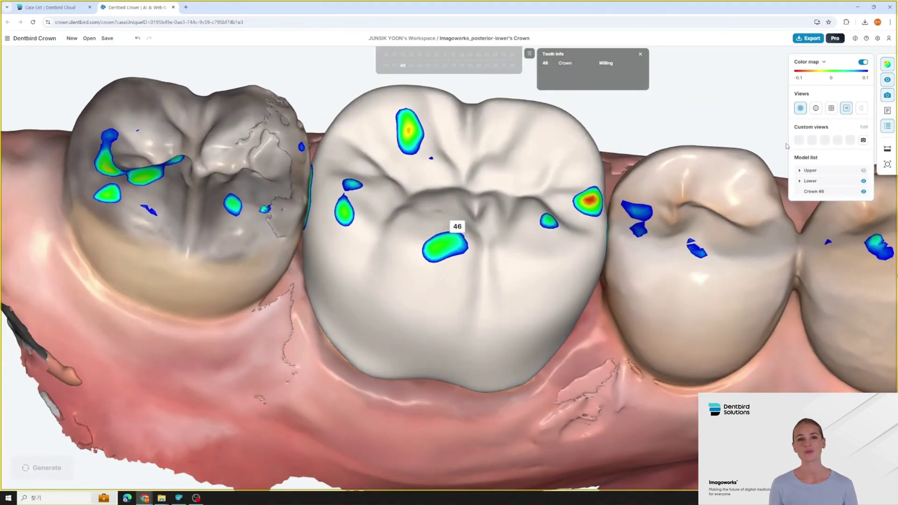
{"action": "left_click", "coordinate": [846, 109]}
{"action": "left_click_drag", "start_coordinate": [564, 245], "coordinate": [736, 102]}
{"action": "left_click", "coordinate": [807, 39]}
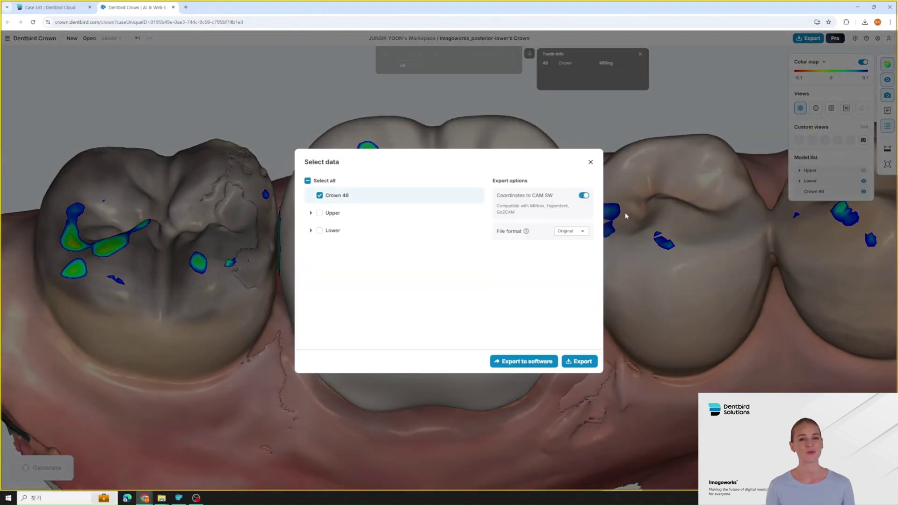
- Export Crown 46 as Imagoworks_posterior-lower_crown_20250321.zip and extract it from the Download folder
{"action": "left_click", "coordinate": [591, 361]}
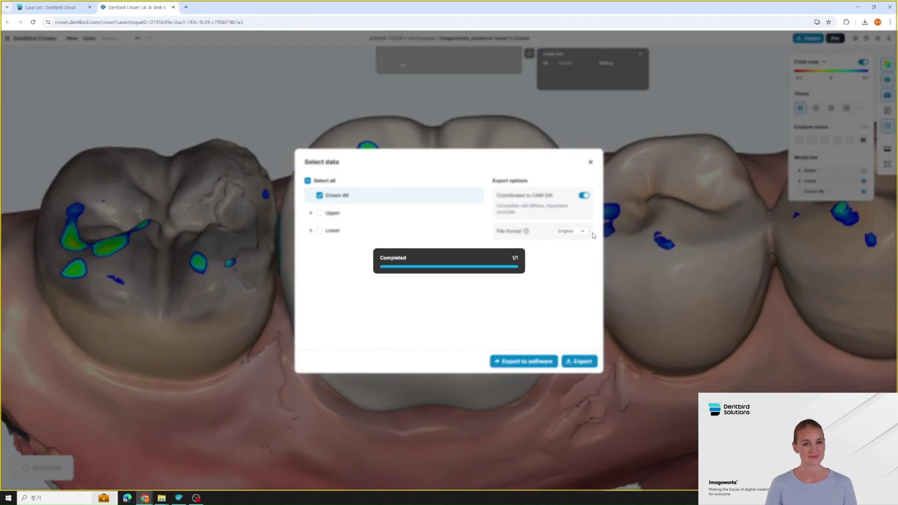
{"action": "left_click", "coordinate": [519, 286]}
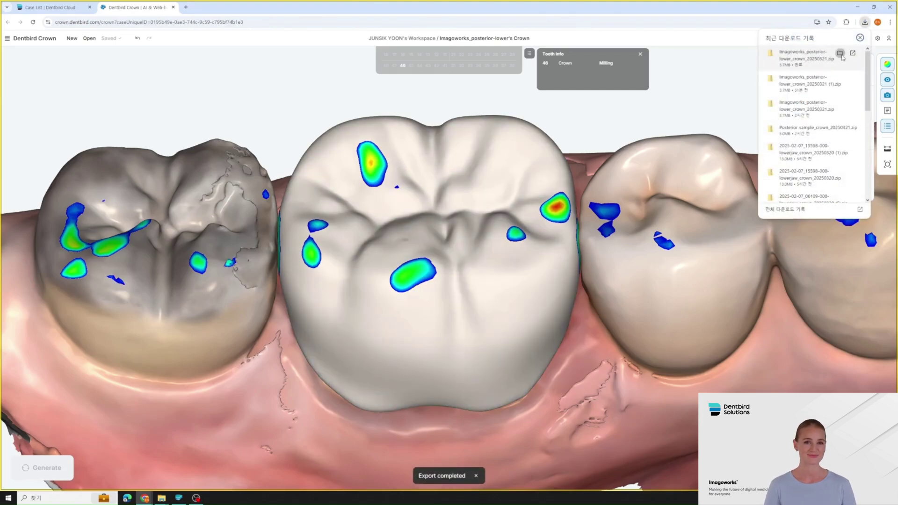
{"action": "left_click", "coordinate": [840, 53]}
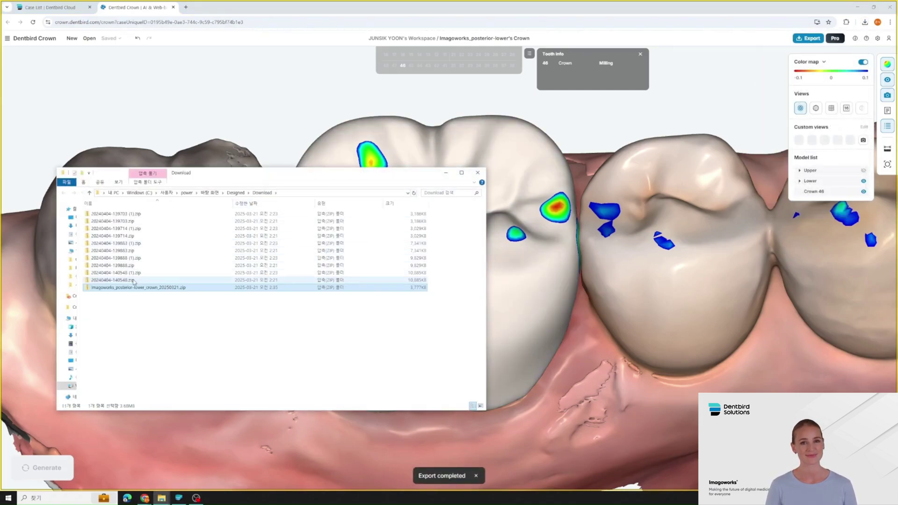
{"action": "right_click", "coordinate": [136, 289]}
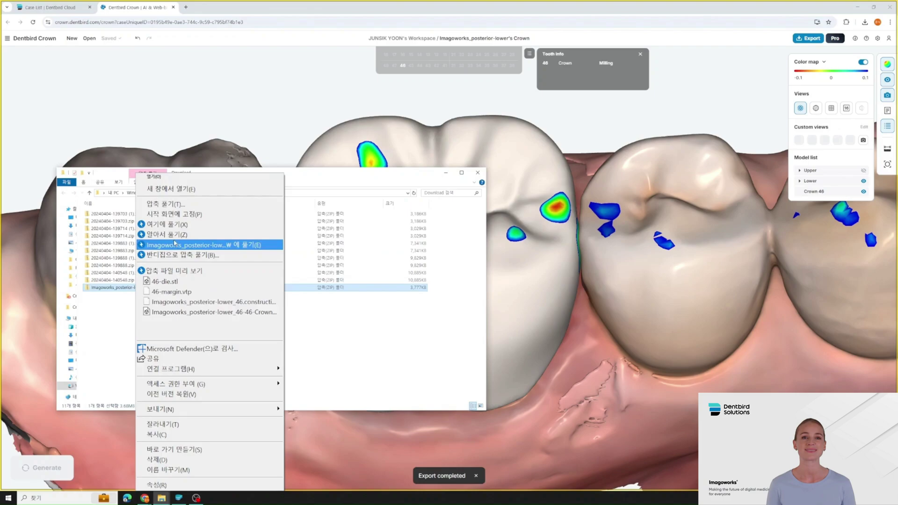
{"action": "left_click", "coordinate": [177, 211]}
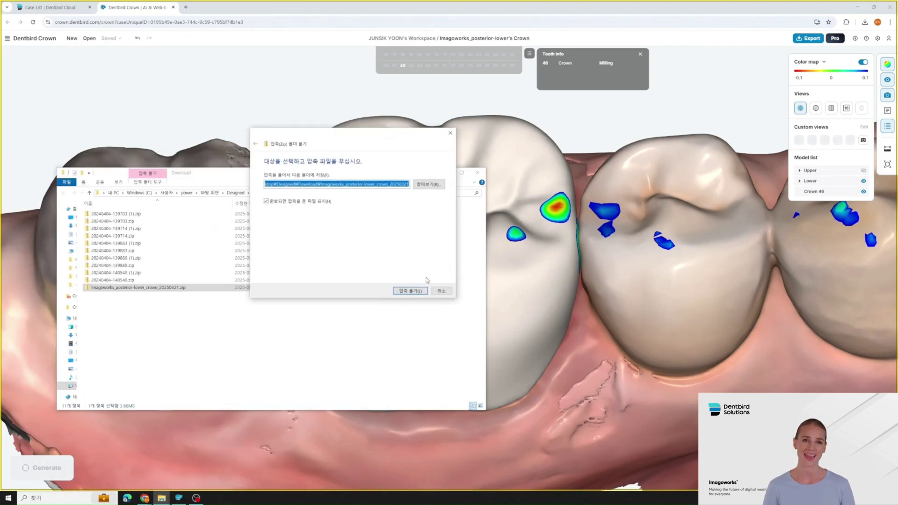
- Extract the crown zip and open Imagoworks_posterior-lower_46-46-Crown.stl in 3D Viewer
{"action": "left_click", "coordinate": [410, 291]}
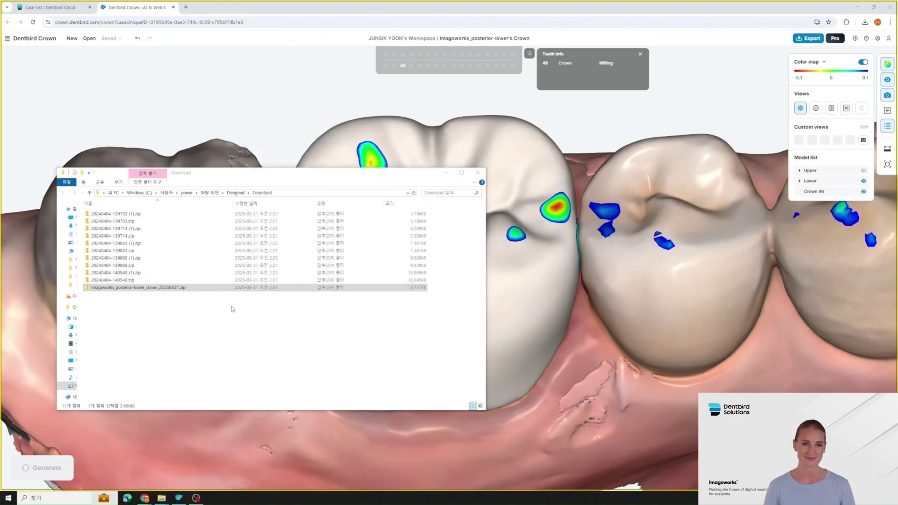
{"action": "double_click", "coordinate": [147, 249]}
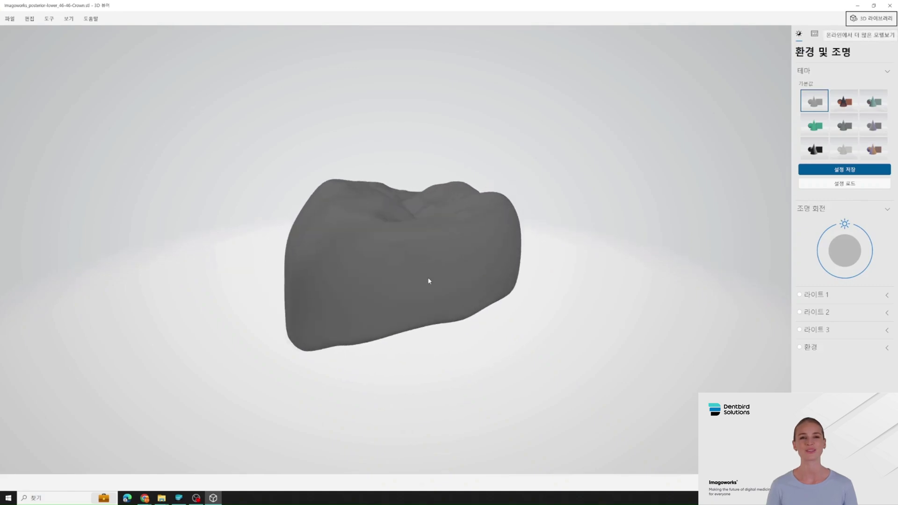
- Orbit the exported crown STL in 3D Viewer to inspect it from several sides
{"action": "left_click_drag", "start_coordinate": [429, 280], "coordinate": [466, 226]}
{"action": "left_click_drag", "start_coordinate": [467, 226], "coordinate": [473, 367]}
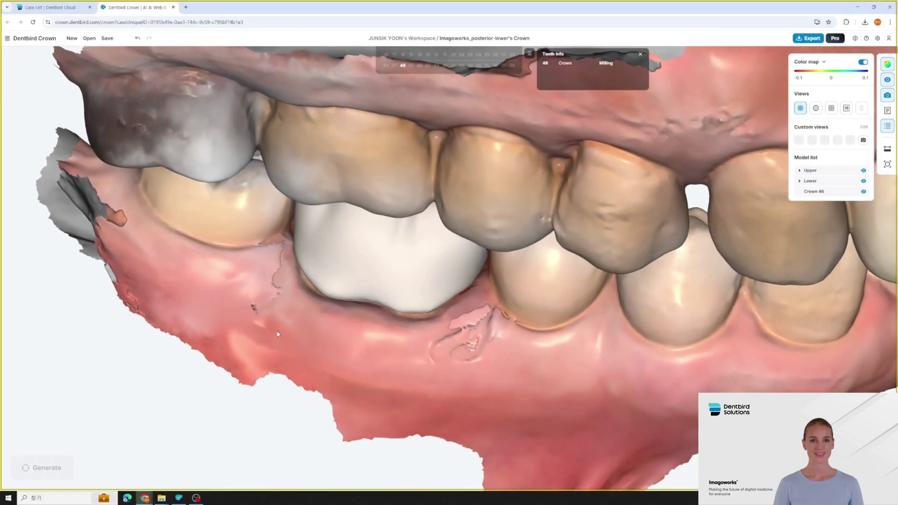
- In Mesh edit, brush-select a gum patch below the lower back molars and trim it out
{"action": "right_click", "coordinate": [278, 333]}
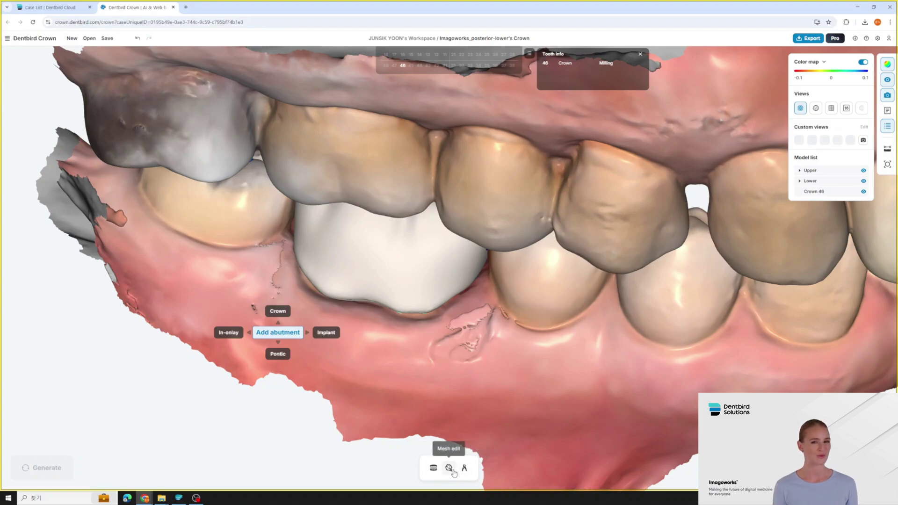
{"action": "left_click", "coordinate": [451, 469]}
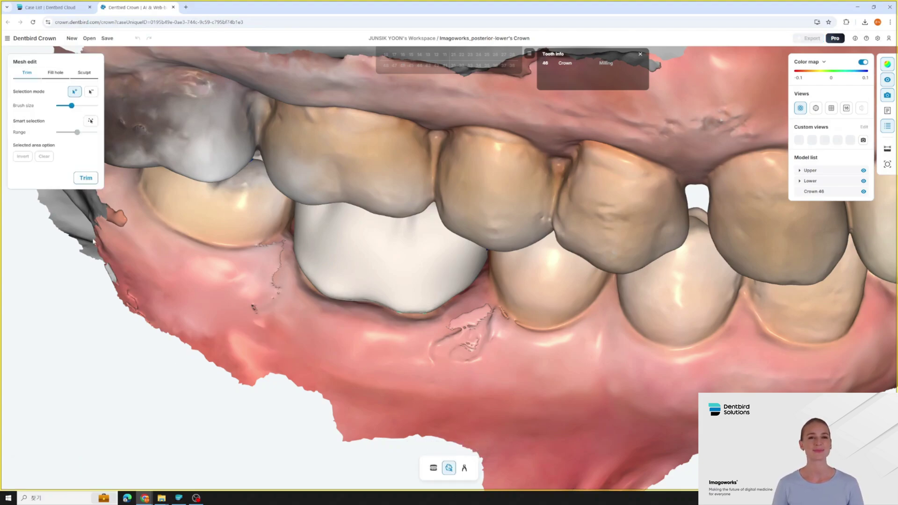
{"action": "left_click_drag", "start_coordinate": [198, 305], "coordinate": [216, 315]}
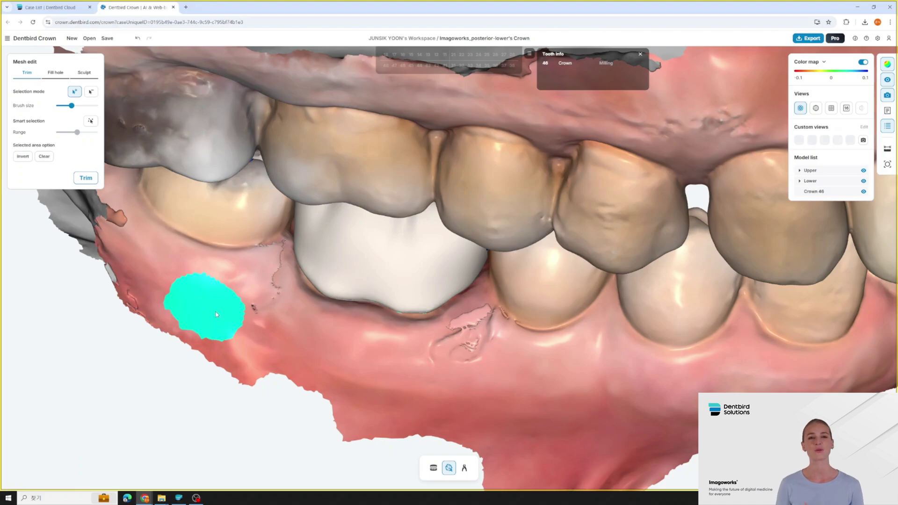
{"action": "left_click", "coordinate": [85, 177]}
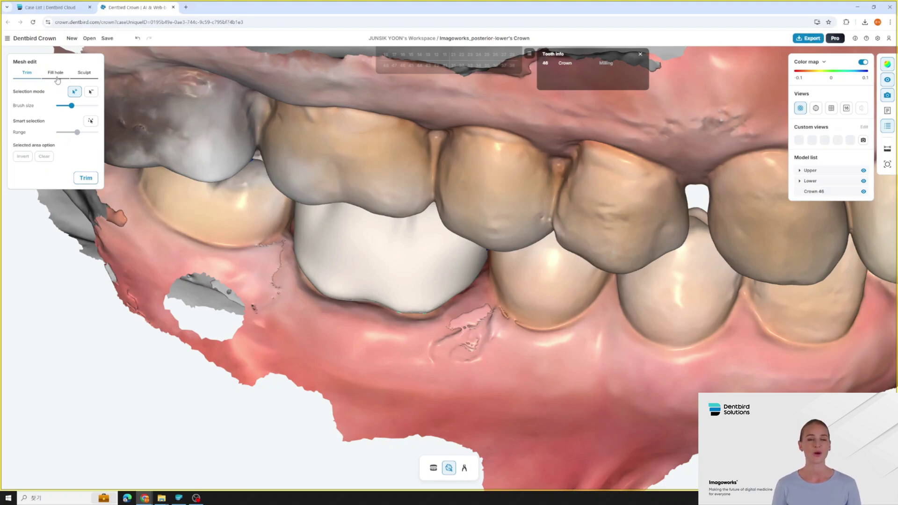
{"action": "left_click", "coordinate": [57, 78]}
- Fill the trimmed hole in the lower gum scan, then hide the upper arch to inspect it
{"action": "left_click", "coordinate": [87, 142]}
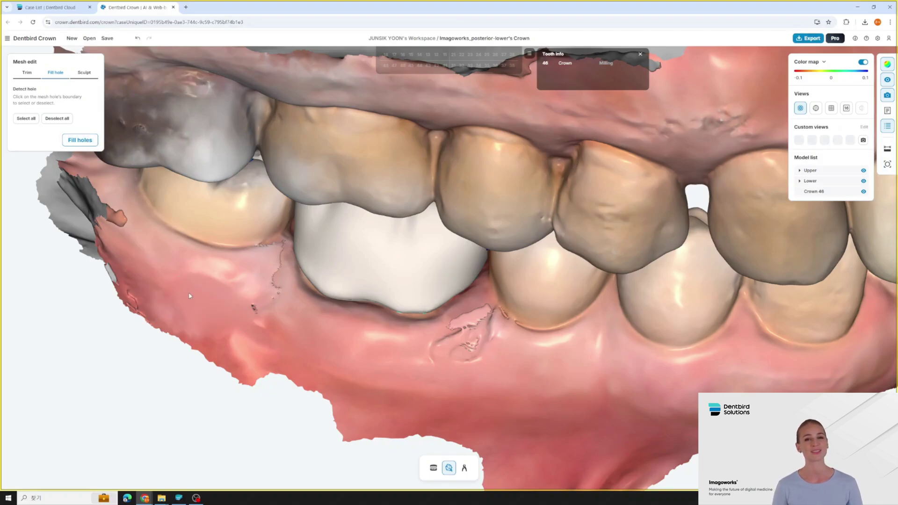
{"action": "right_click_drag", "start_coordinate": [224, 304], "coordinate": [263, 280]}
{"action": "key", "text": "u"}
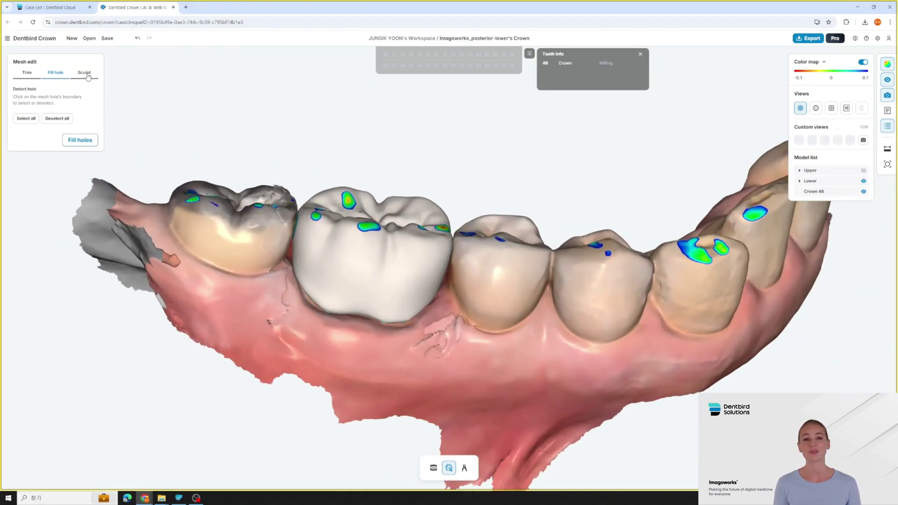
{"action": "right_click_drag", "start_coordinate": [162, 160], "coordinate": [162, 191]}
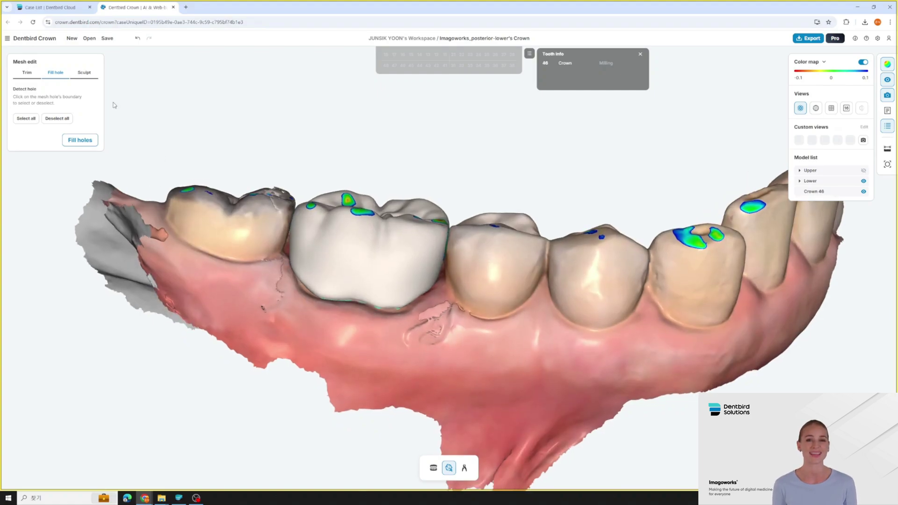
- Sculpt the molar behind crown 46 with a deform brush, then apply the mesh edits
{"action": "left_click", "coordinate": [86, 73]}
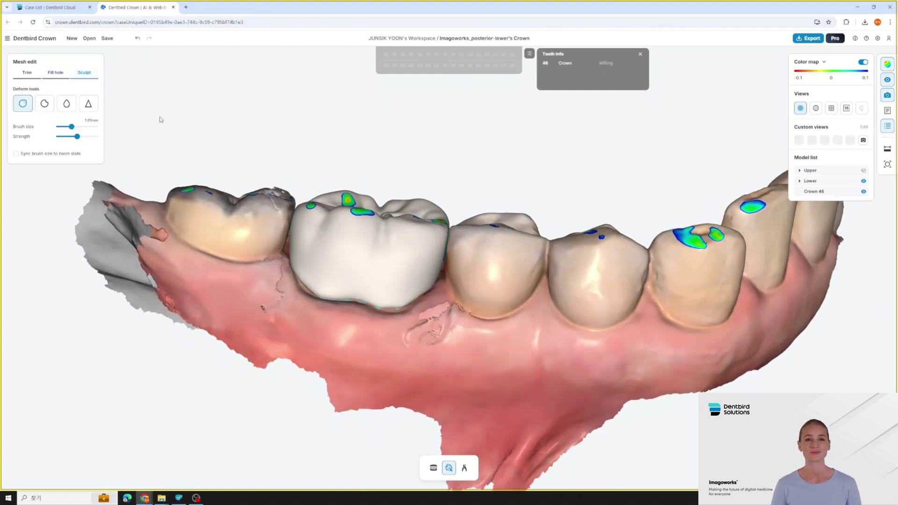
{"action": "scroll", "coordinate": [238, 216], "scroll_direction": "up", "scroll_amount": 2}
{"action": "scroll", "coordinate": [206, 230], "scroll_direction": "up", "scroll_amount": 3}
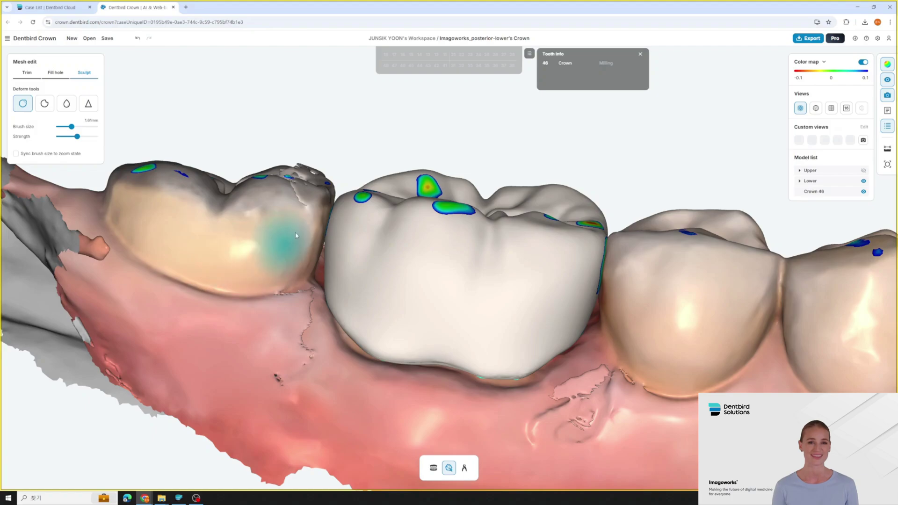
{"action": "left_click", "coordinate": [449, 468]}
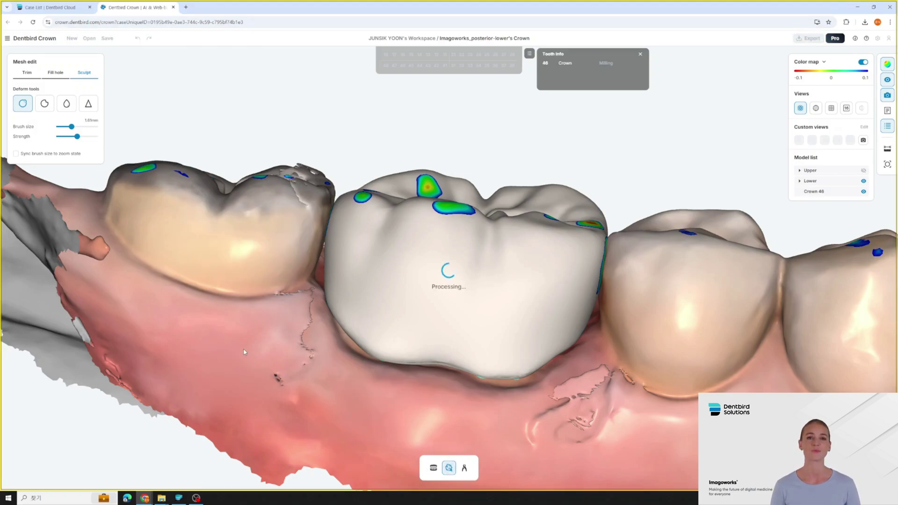
{"action": "scroll", "coordinate": [524, 288], "scroll_direction": "down", "scroll_amount": 5}
{"action": "left_click_drag", "start_coordinate": [525, 288], "coordinate": [314, 278]}
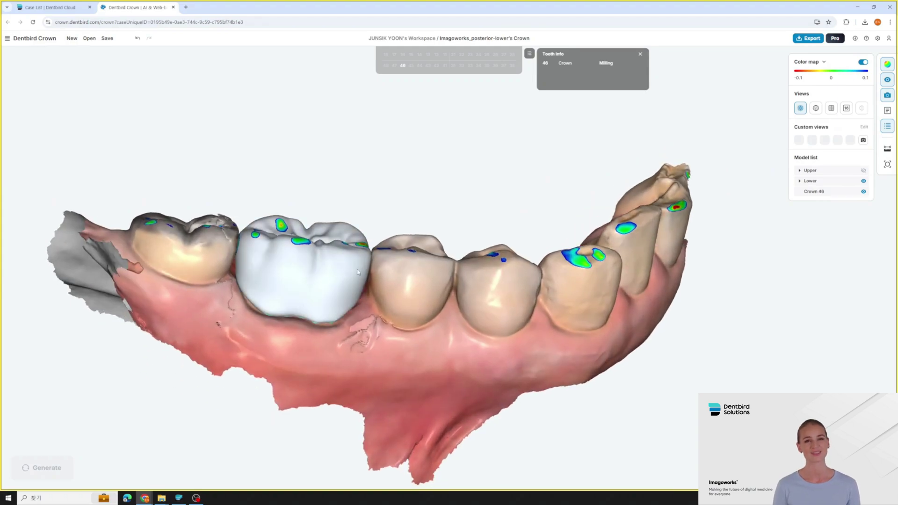
- Tilt the arch to show the biting surfaces and select crown 46 for editing
{"action": "scroll", "coordinate": [382, 269], "scroll_direction": "up", "scroll_amount": 3}
{"action": "left_click_drag", "start_coordinate": [408, 257], "coordinate": [399, 273]}
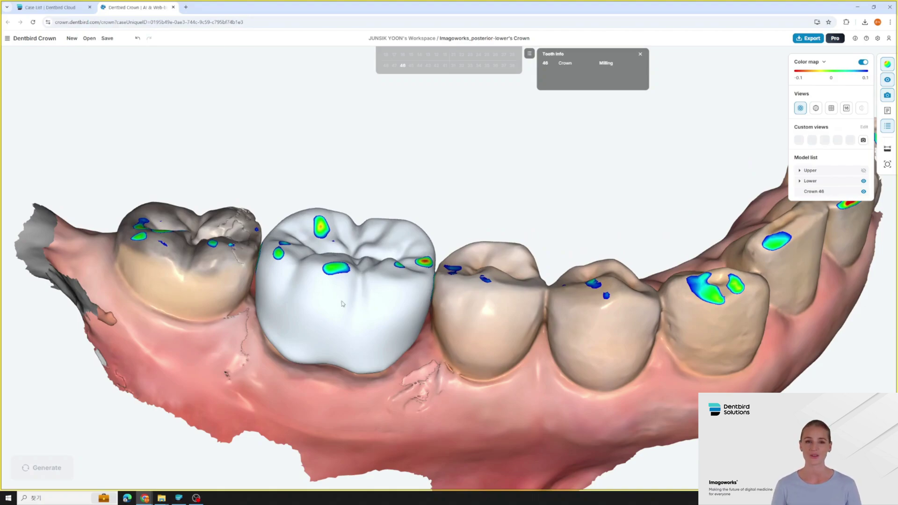
{"action": "left_click", "coordinate": [362, 300]}
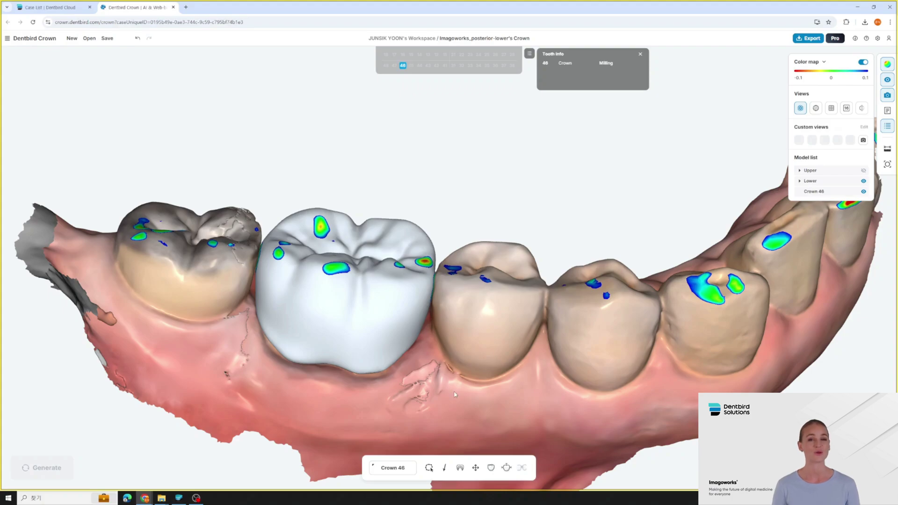
- Check crown 46's margin line and insertion direction, then show its Milling/Zirconia inner parameters
{"action": "left_click", "coordinate": [430, 470]}
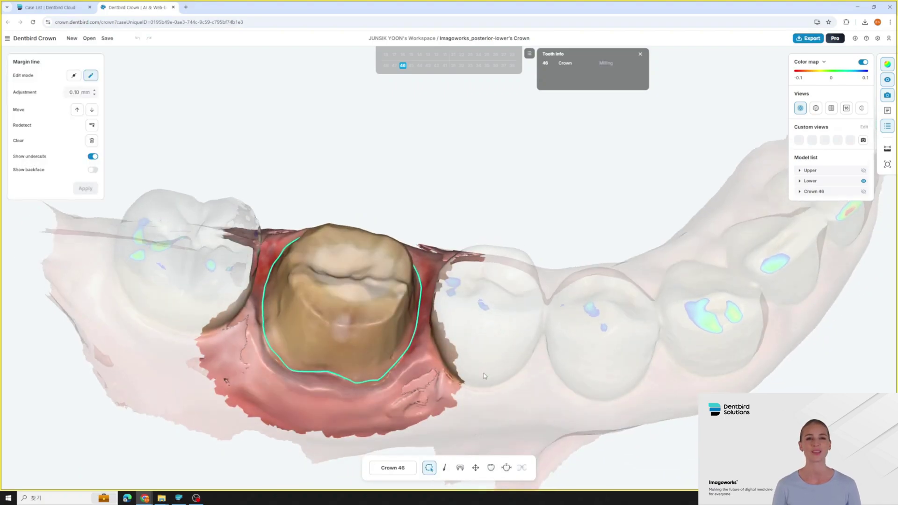
{"action": "left_click", "coordinate": [445, 468]}
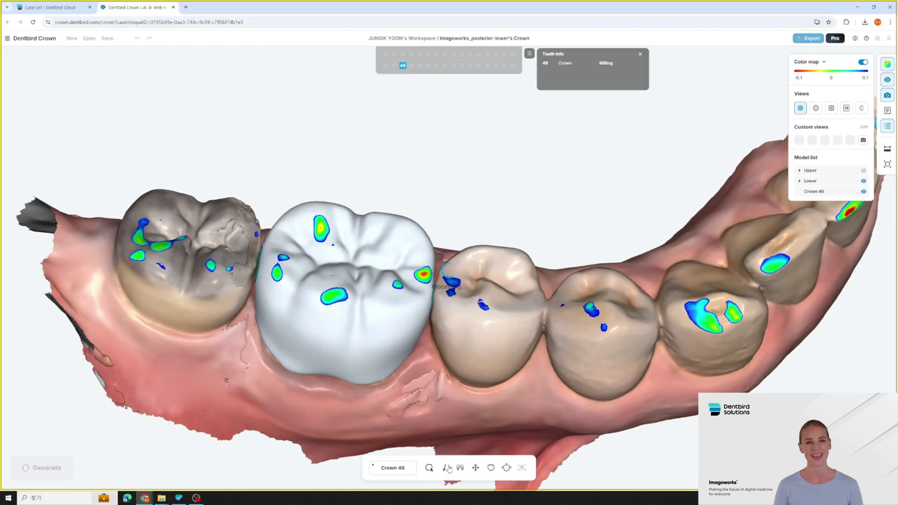
{"action": "left_click", "coordinate": [464, 470]}
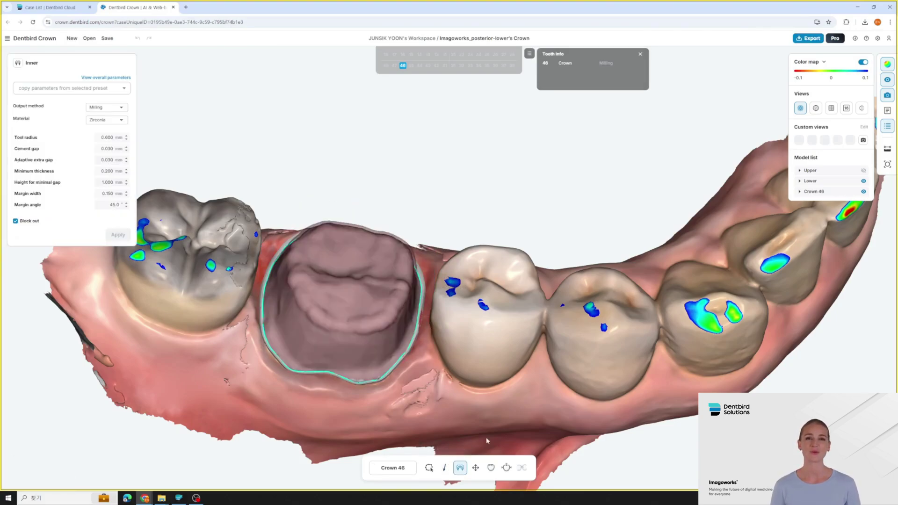
- Smart-edit crown 46's outer surface, changing groove depth and adjusting cusps, then view crown types
{"action": "left_click", "coordinate": [491, 471]}
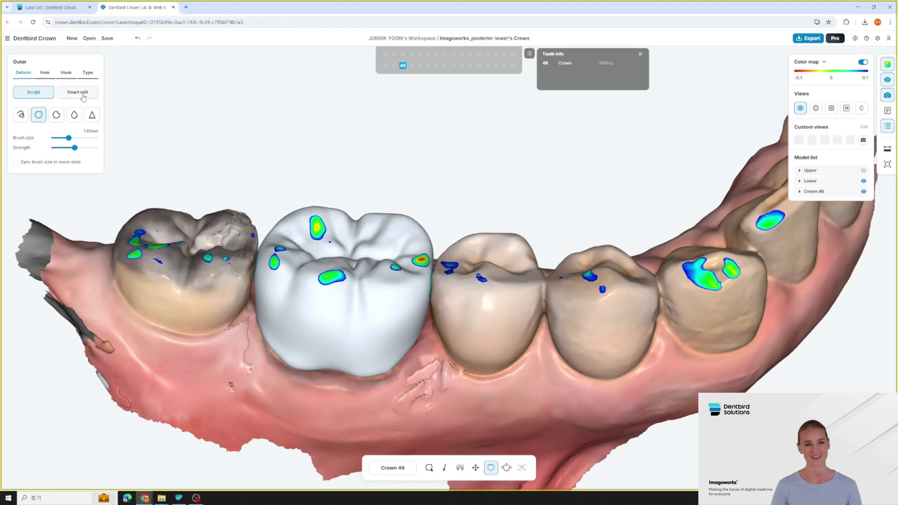
{"action": "left_click", "coordinate": [83, 93]}
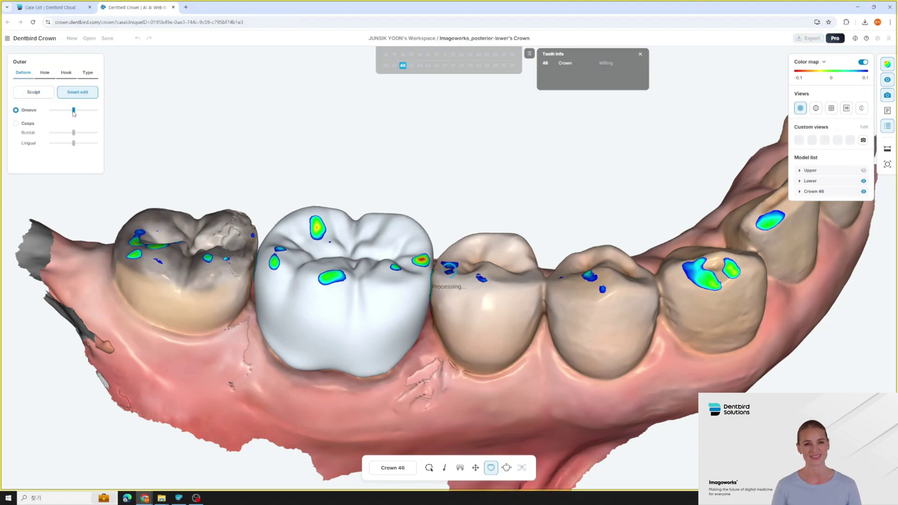
{"action": "mouse_move", "coordinate": [74, 112]}
{"action": "left_mouse_down"}
{"action": "mouse_move", "coordinate": [85, 112]}
{"action": "mouse_move", "coordinate": [69, 116]}
{"action": "mouse_move", "coordinate": [75, 137]}
{"action": "mouse_move", "coordinate": [66, 136]}
{"action": "mouse_move", "coordinate": [75, 137]}
{"action": "left_mouse_up"}
{"action": "left_click", "coordinate": [26, 125]}
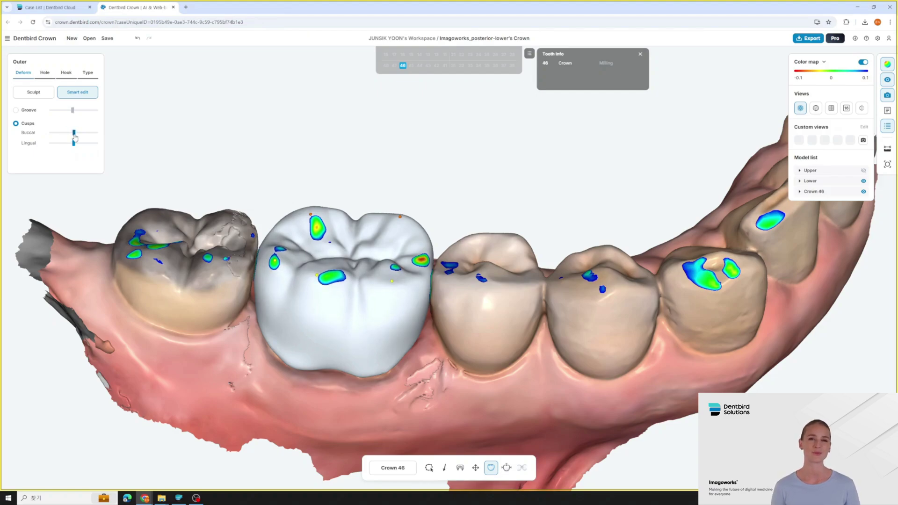
{"action": "left_click", "coordinate": [87, 74]}
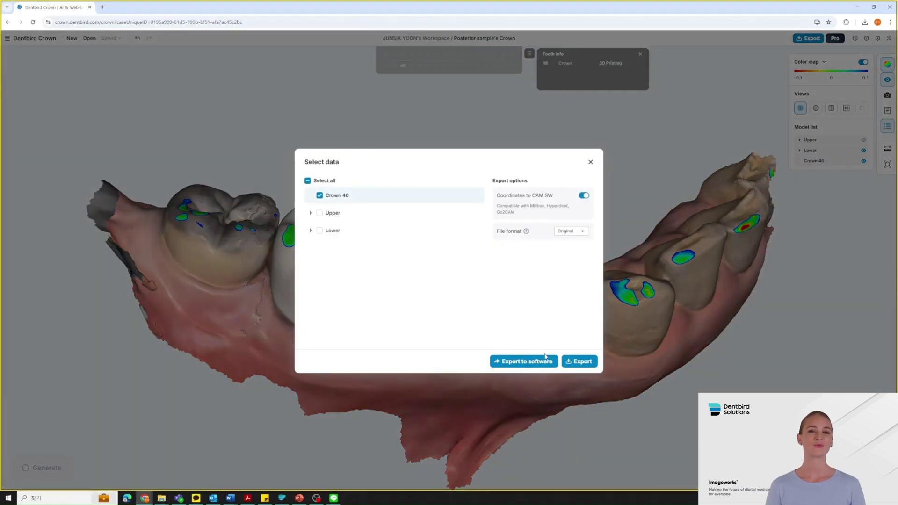
- Choose PreForm as the CAM software to receive the crown and die
{"action": "left_click", "coordinate": [546, 357]}
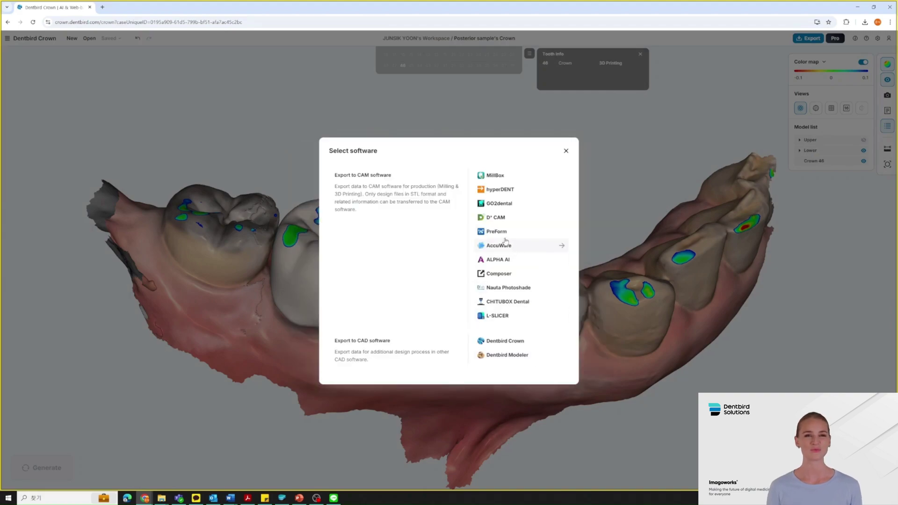
{"action": "left_click", "coordinate": [498, 233]}
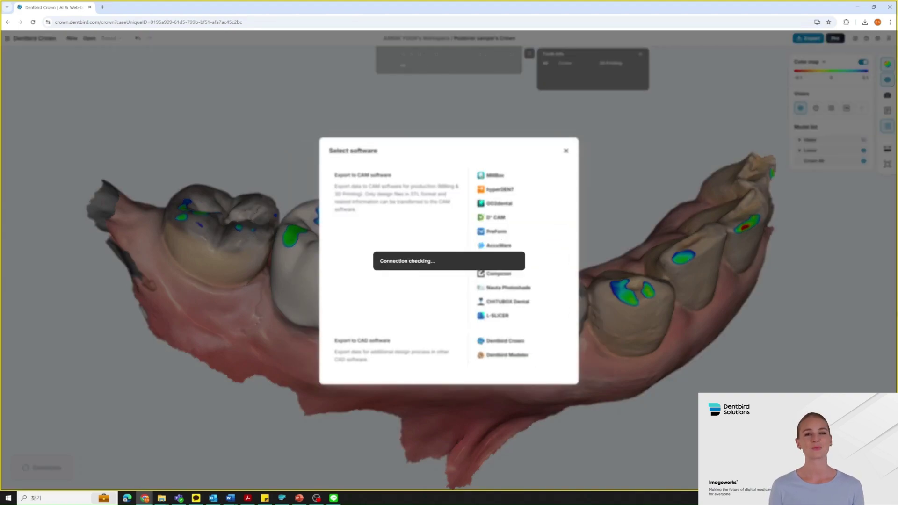